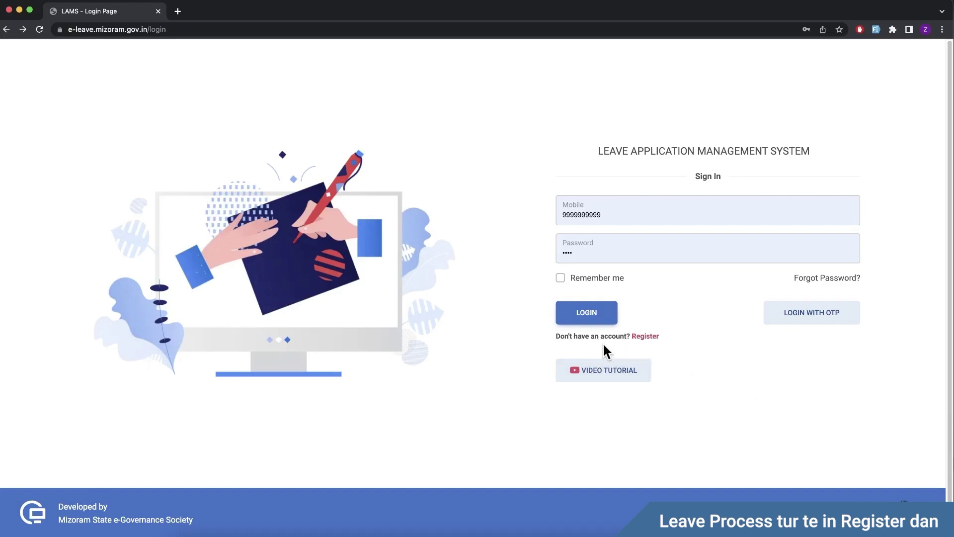
Step: Look over the new-user registration form's cadre controlling department list, then return to sign-in
left_click(645, 336)
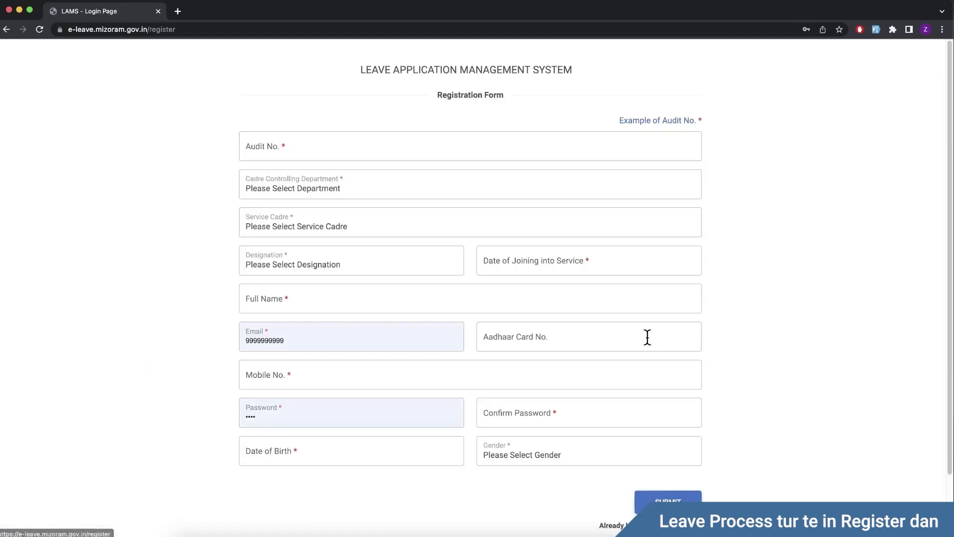
left_click(354, 179)
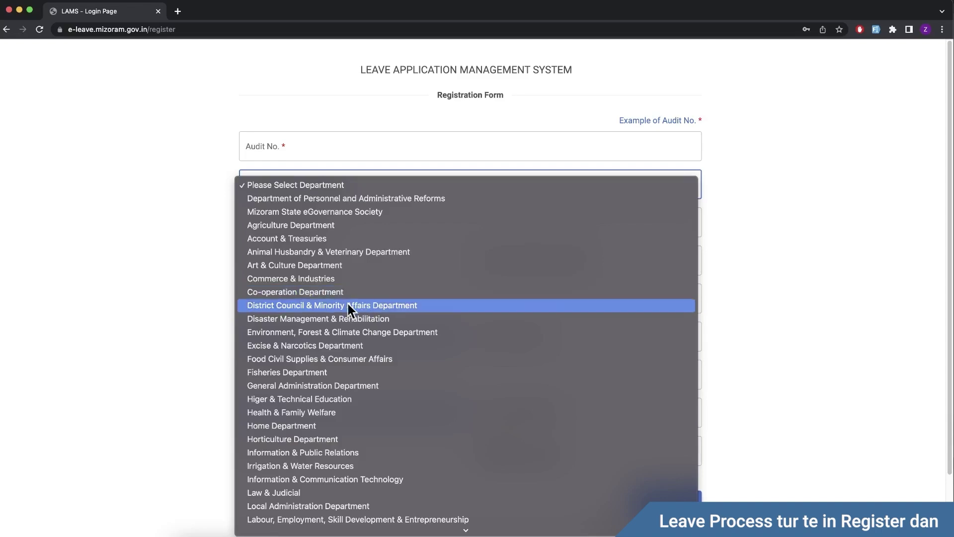
left_click(159, 340)
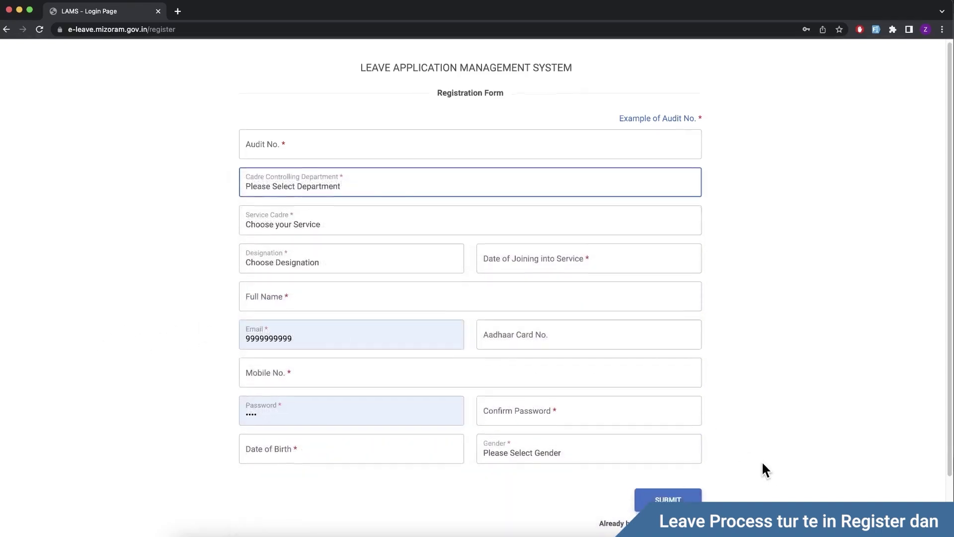
scroll(763, 468, "down", 1)
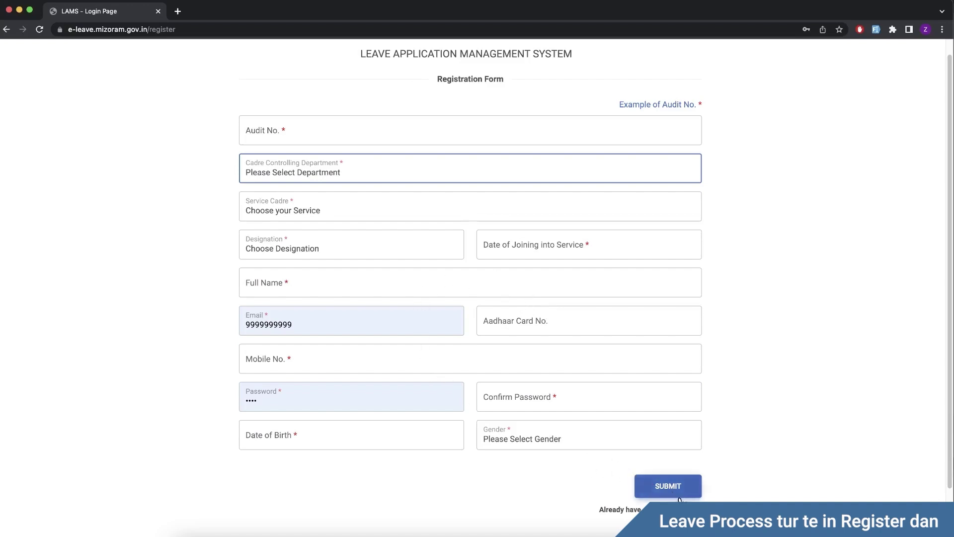
left_click(686, 469)
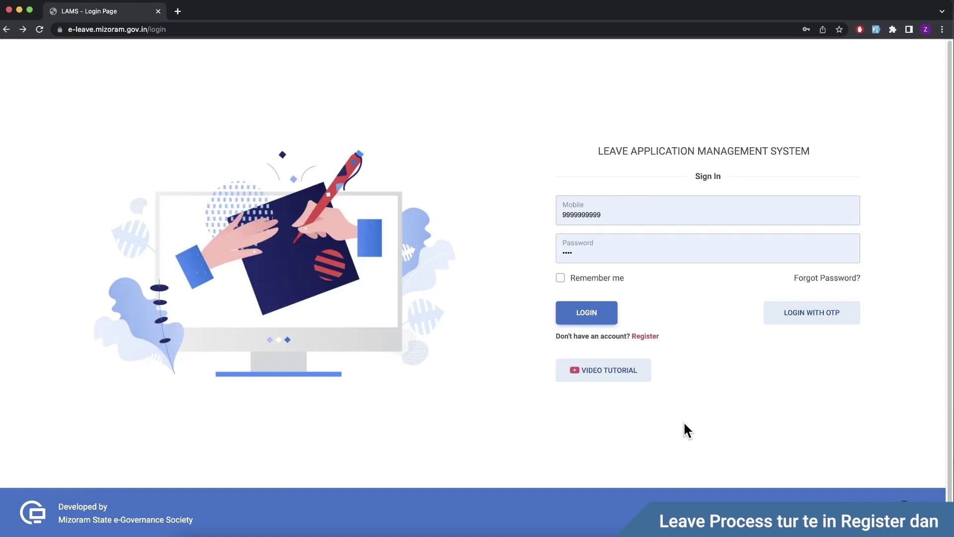
Step: Enlarge the page and sign in with the Recommending Officer's mobile number
key("super+equal")
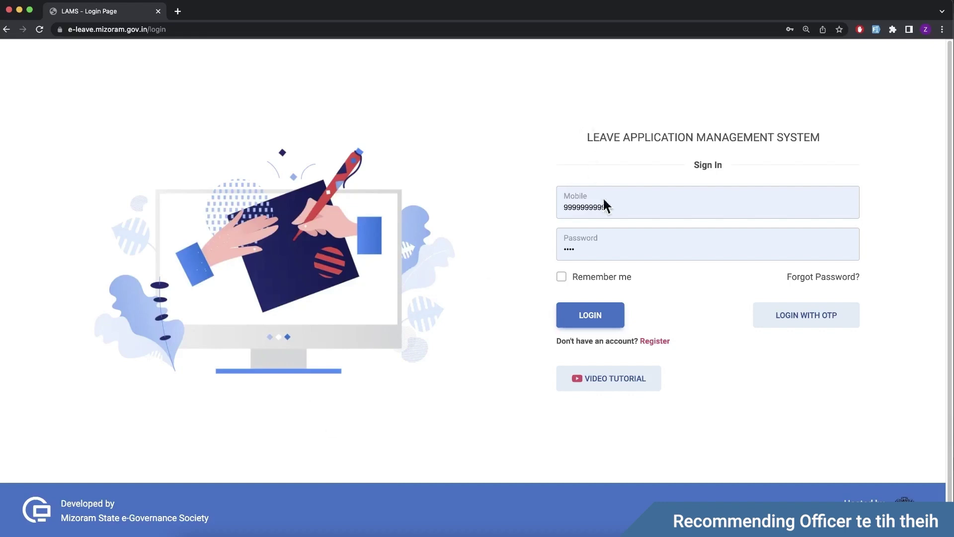
left_click(617, 207)
type("9888888")
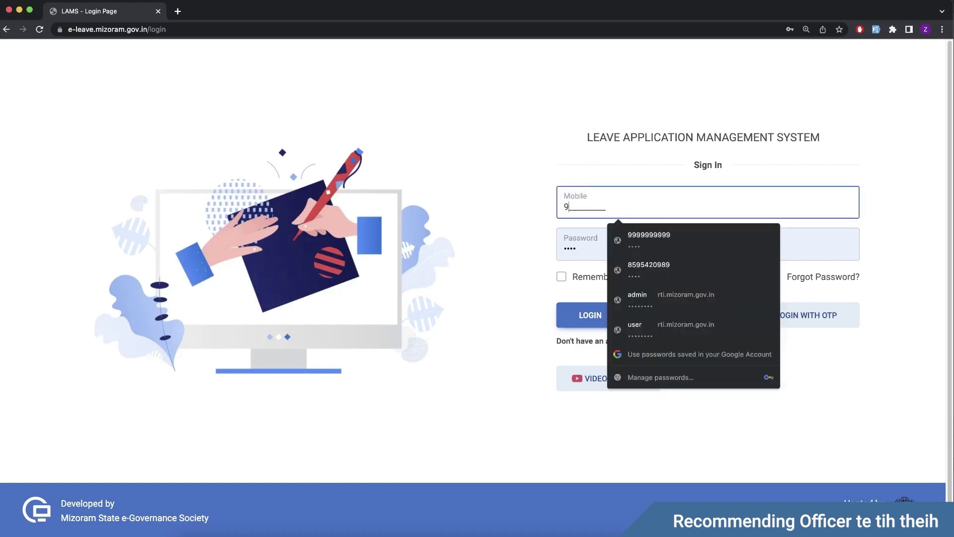
type("888")
left_click(520, 251)
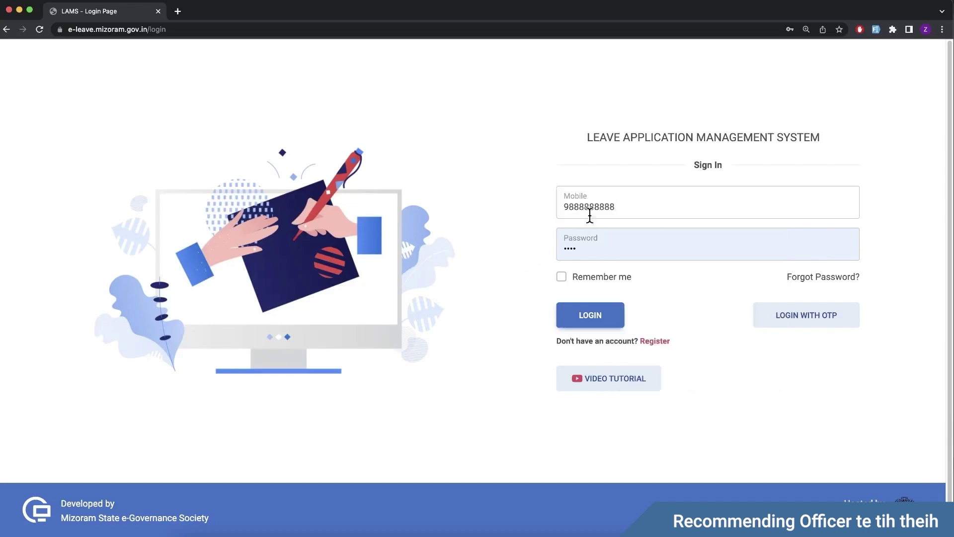
left_click(600, 322)
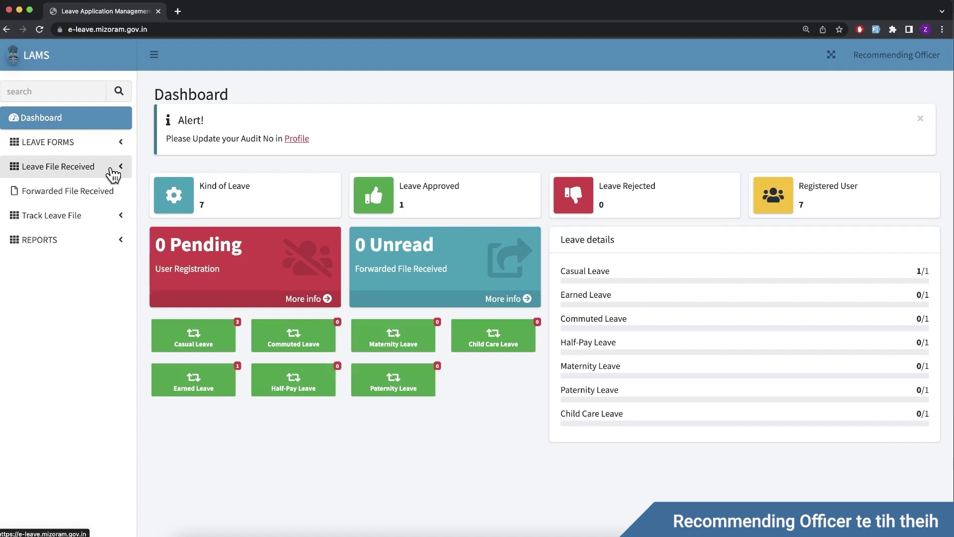
Step: Open Leave File Received > Casual Leaves to list the three pending casual leave applications
left_click(91, 156)
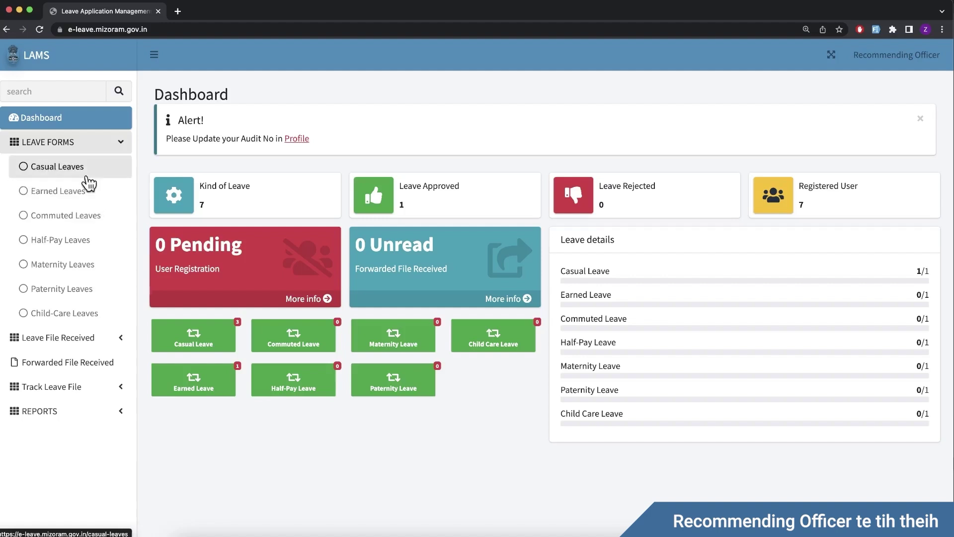
left_click(79, 143)
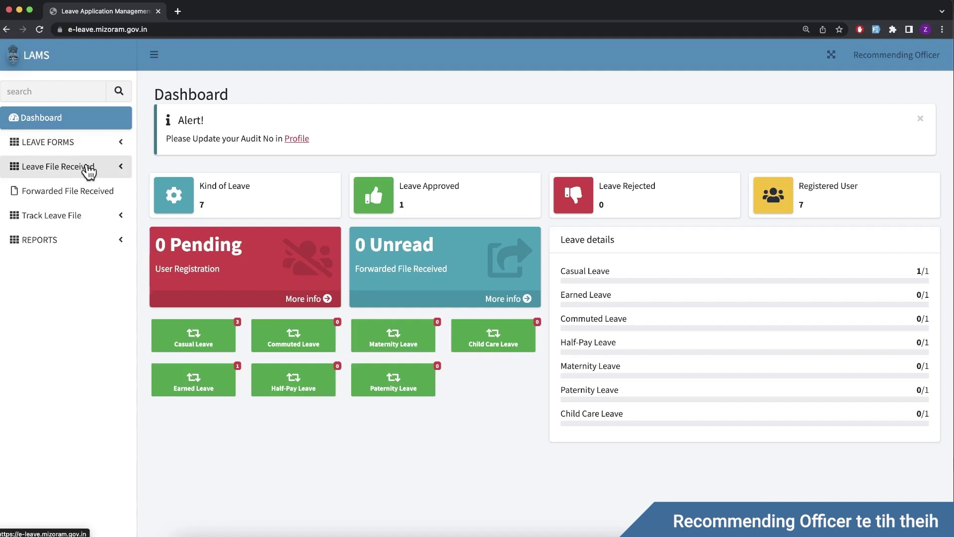
left_click(88, 170)
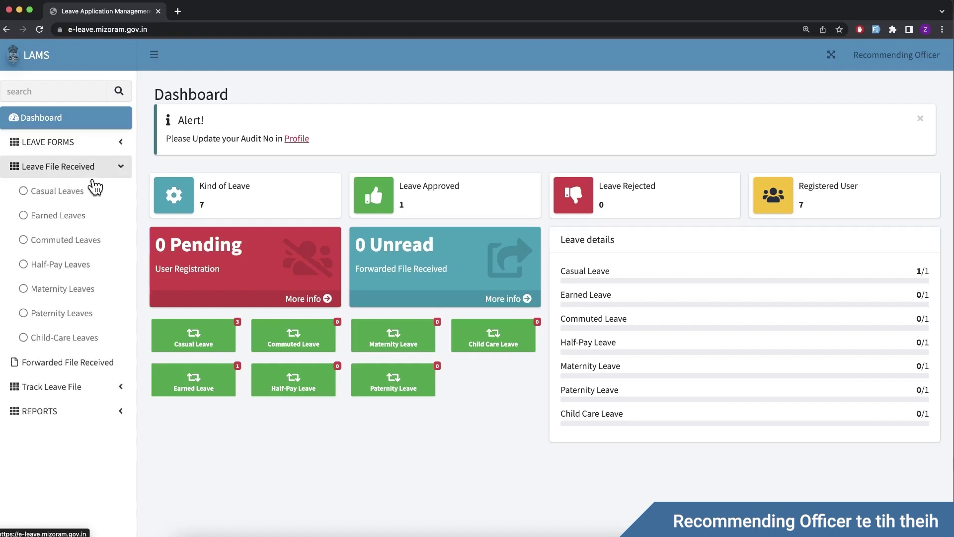
left_click(93, 197)
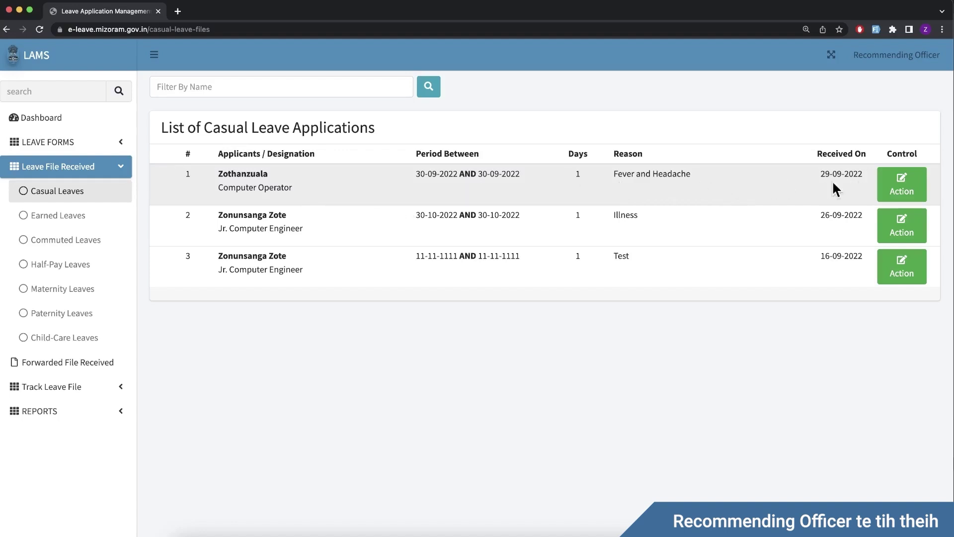
Step: Approve the first one-day Fever and Headache casual leave with blank remarks
left_click(892, 191)
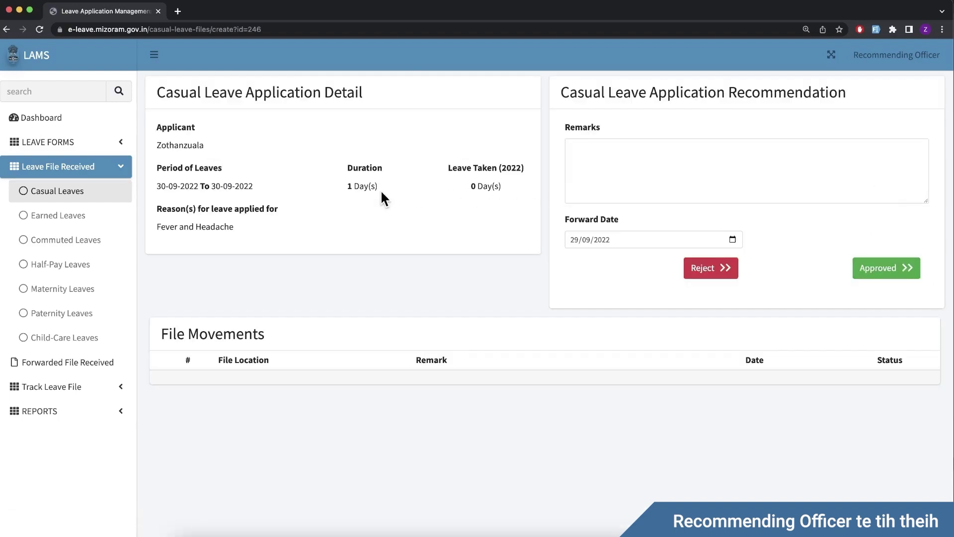
left_click(615, 165)
left_click(651, 221)
left_click(878, 279)
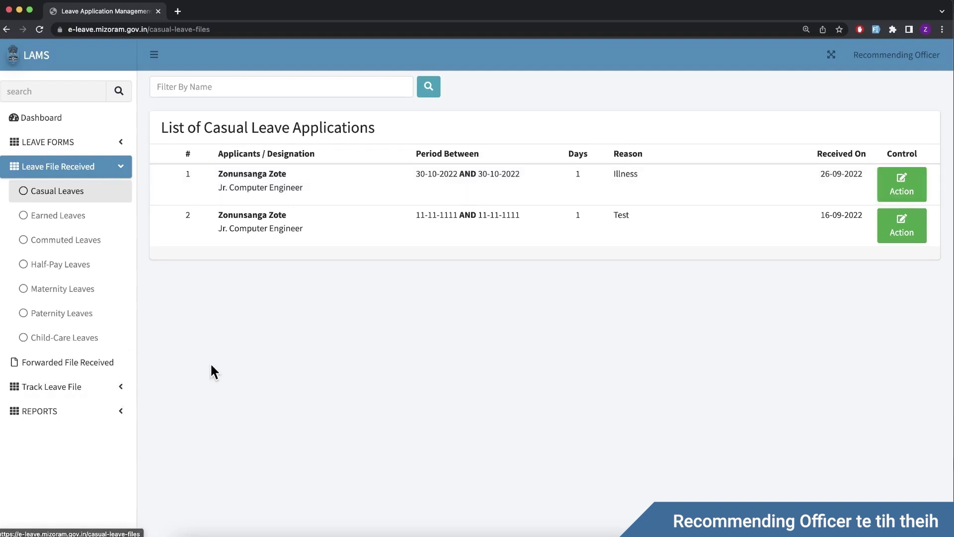
Step: Open the received earned leaves and forward the 8-day earned leave application
left_click(96, 225)
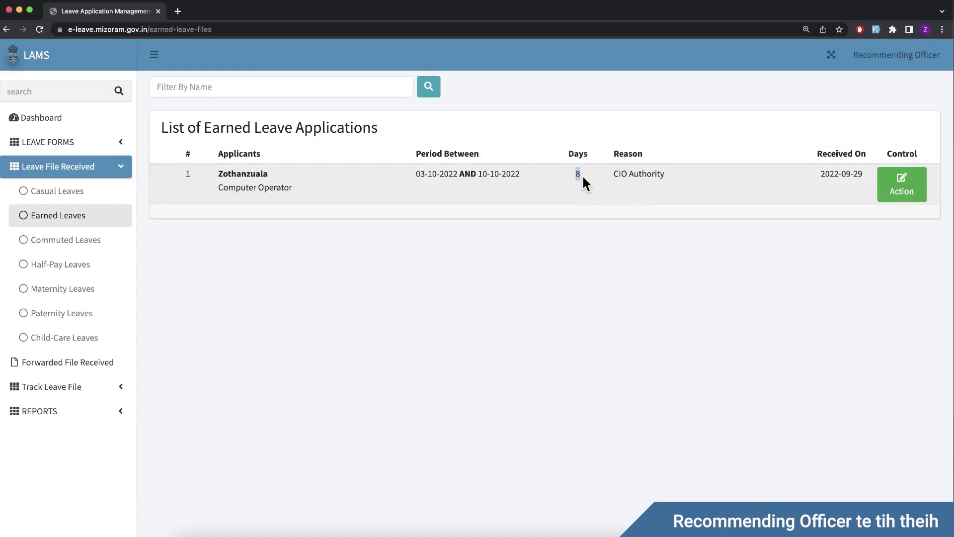
left_click_drag(813, 181, 850, 179)
left_click(881, 193)
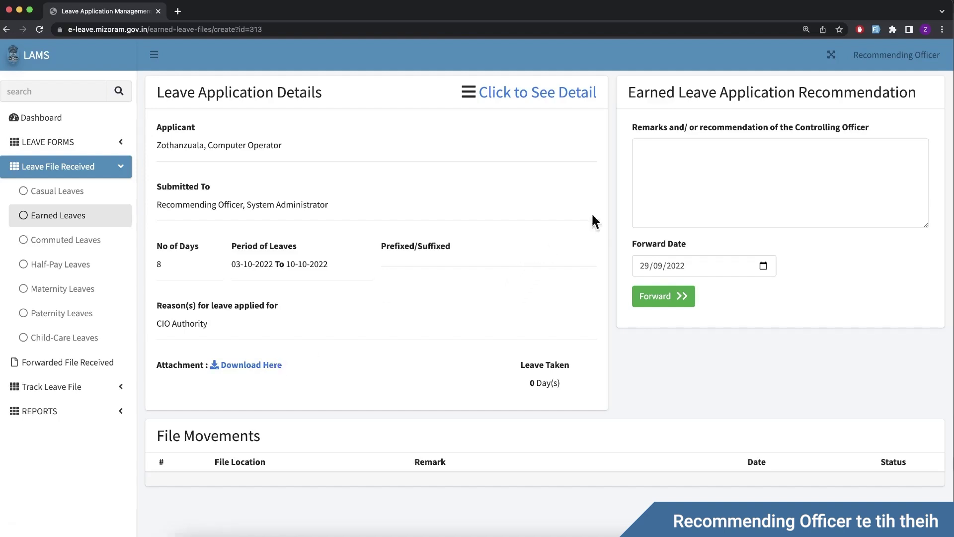
left_click(705, 163)
left_click(671, 307)
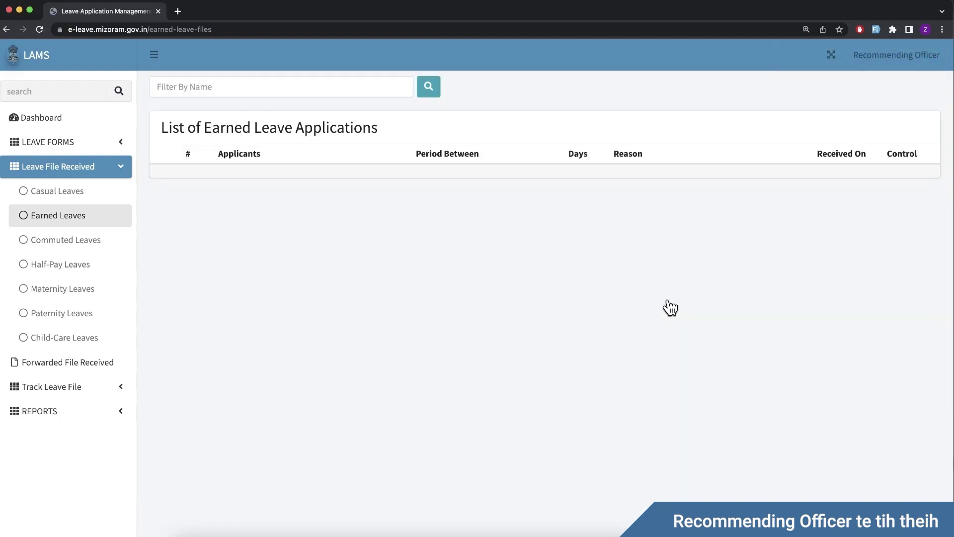
Step: Review the Approved Leaves and Rejected Leaves reports
left_click(115, 412)
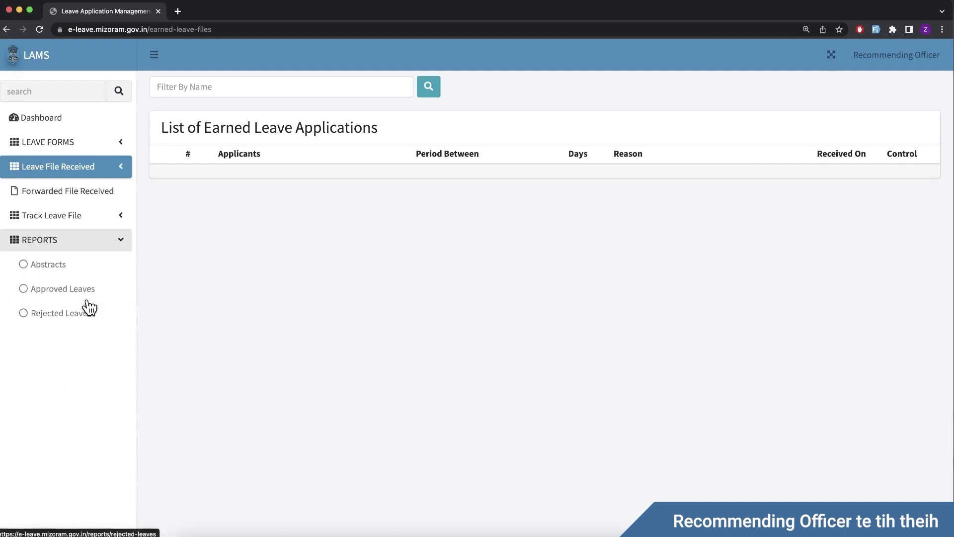
left_click(89, 303)
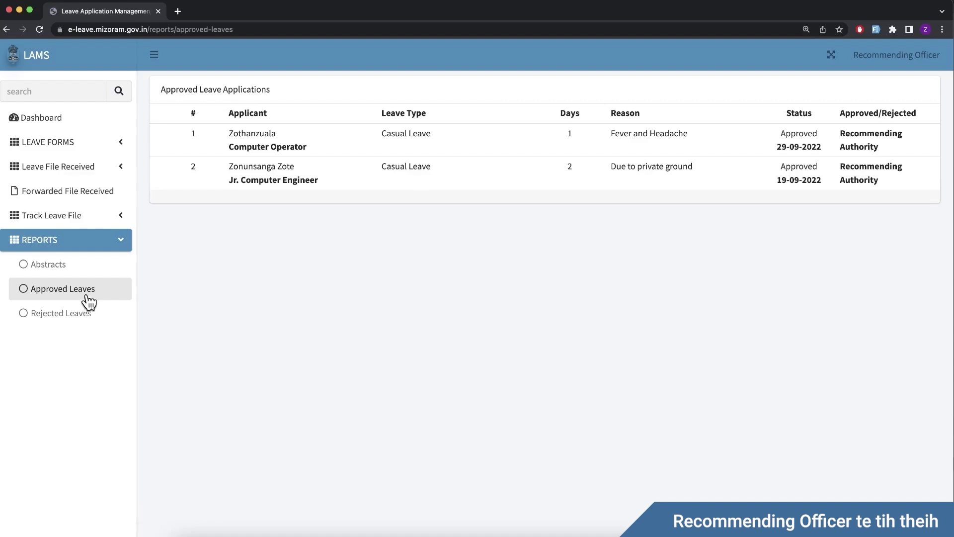
left_click(89, 324)
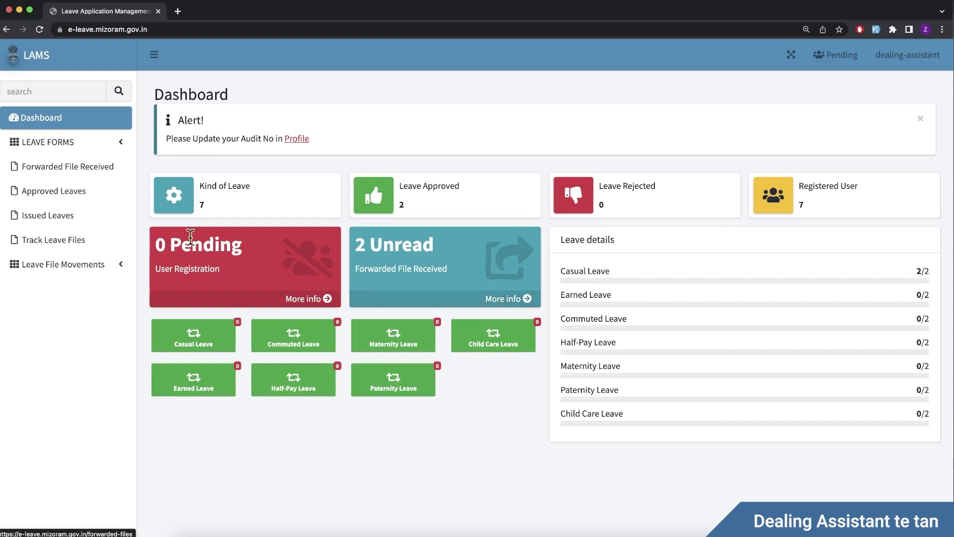
Step: Forward the first received earned leave application to Project Manager - Processing Personel
left_click(87, 175)
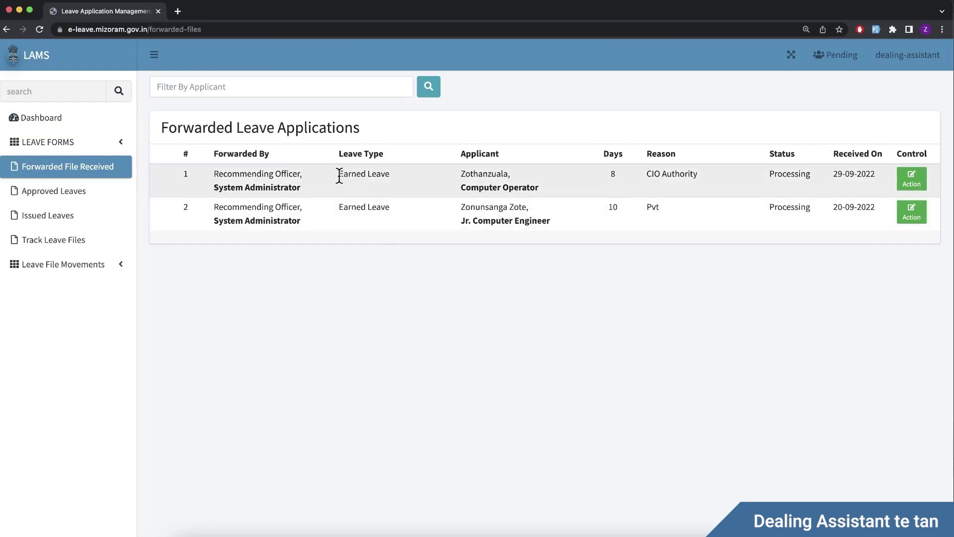
left_click_drag(341, 177, 395, 187)
left_click(394, 182)
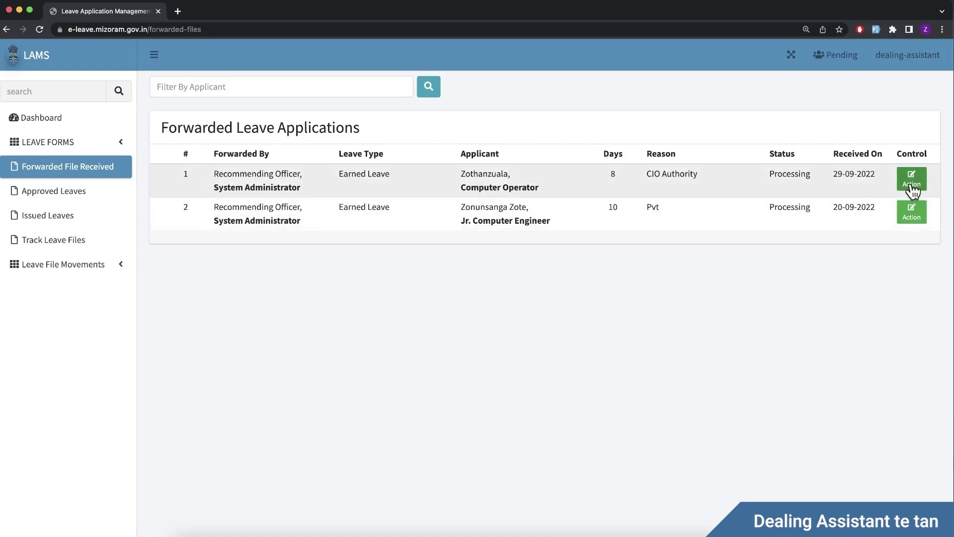
left_click(912, 187)
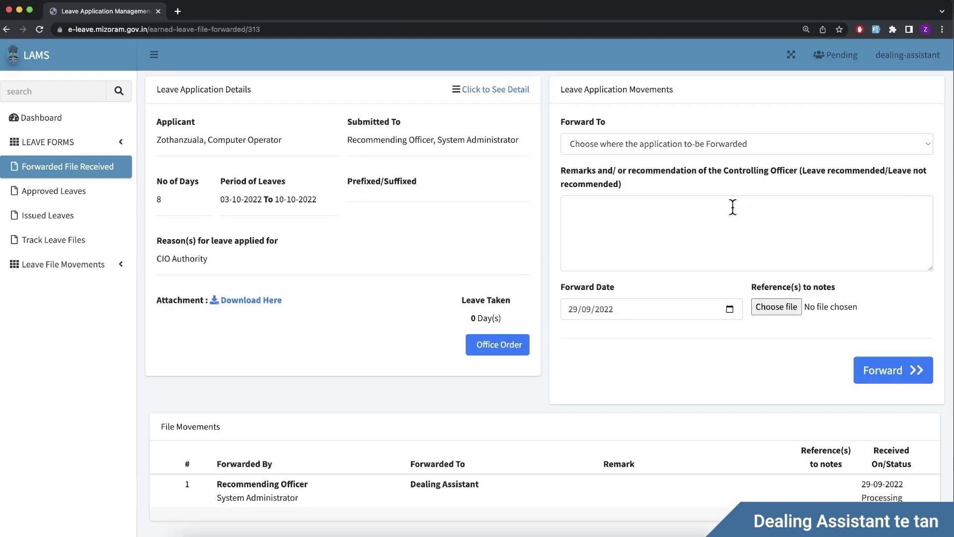
left_click(624, 148)
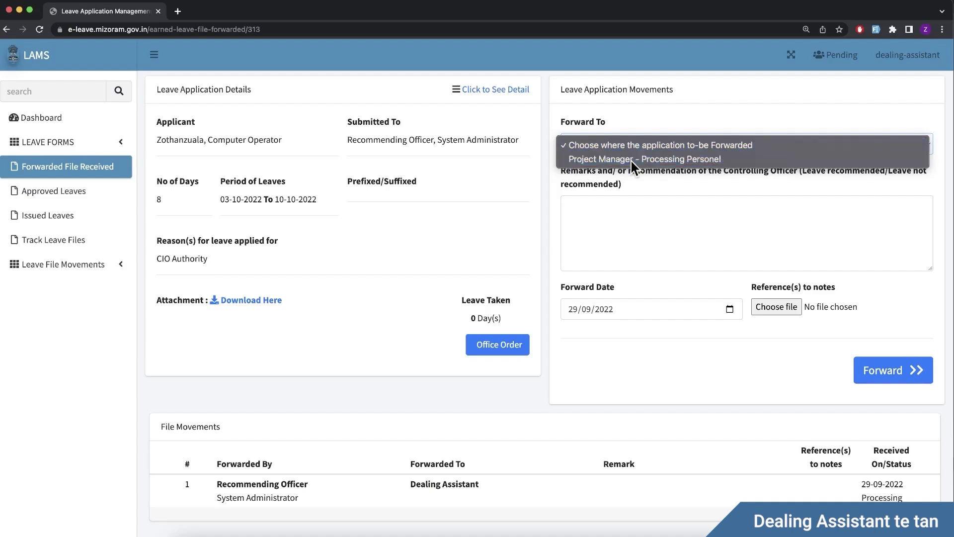
left_click(631, 159)
left_click(631, 216)
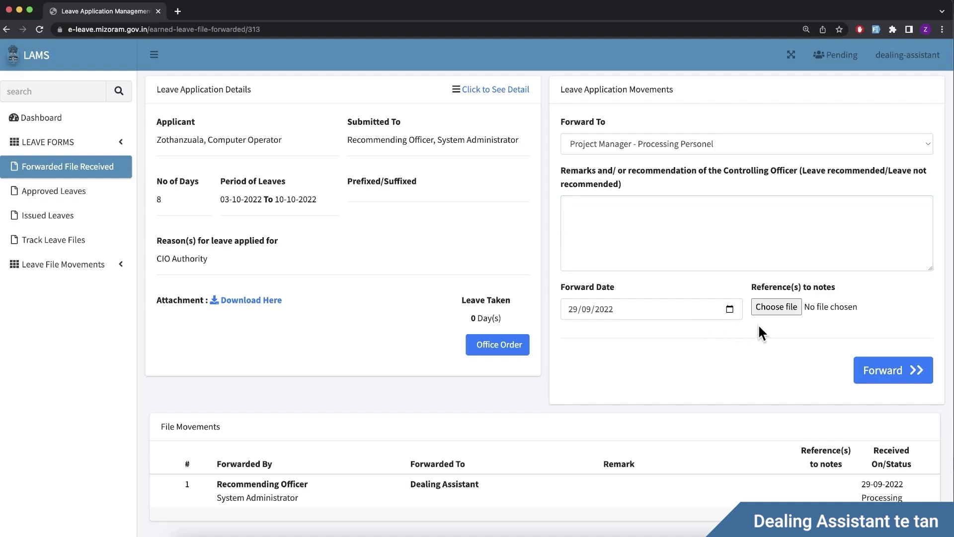
left_click(879, 372)
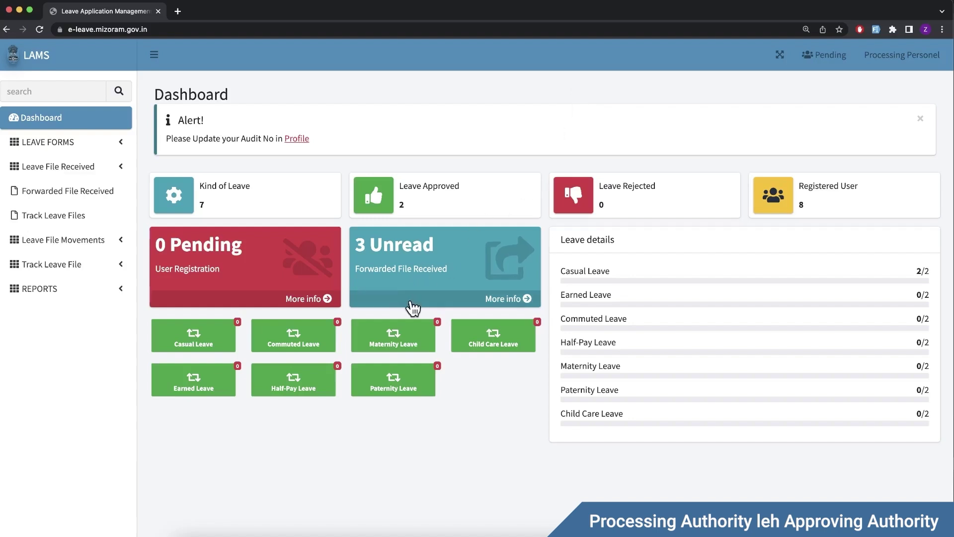
Step: Forward the 8-day earned leave to Administrative Officer - Approving Authority, then sign out
left_click(453, 300)
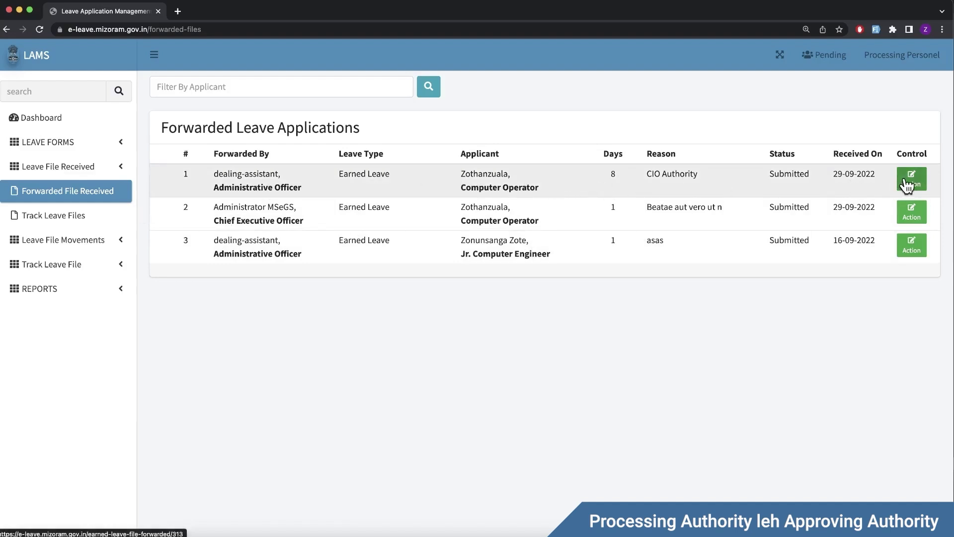
left_click(907, 185)
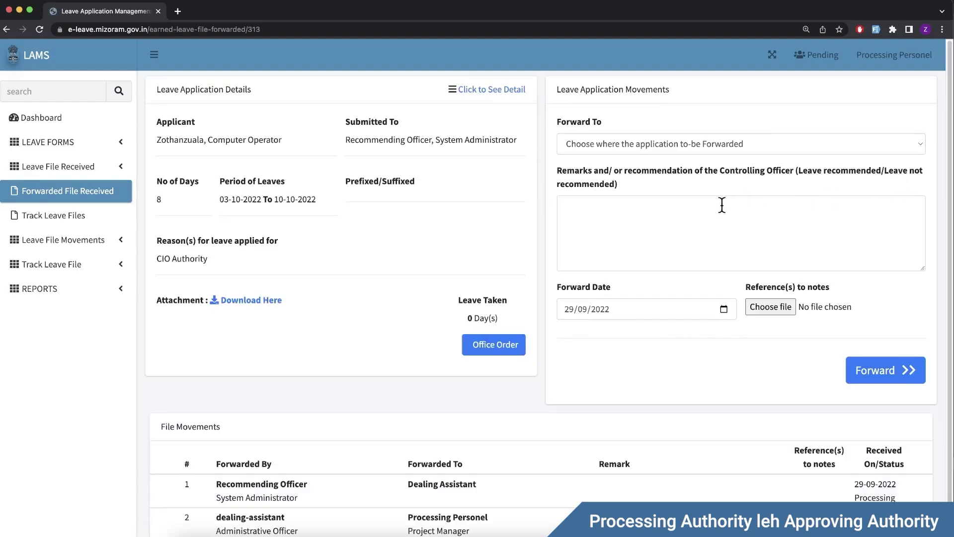
left_click(617, 144)
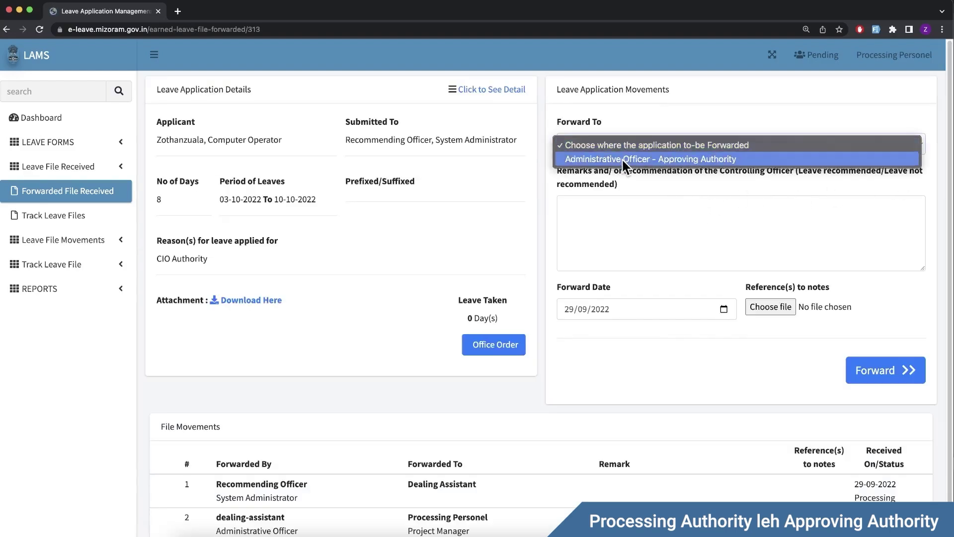
left_click(623, 159)
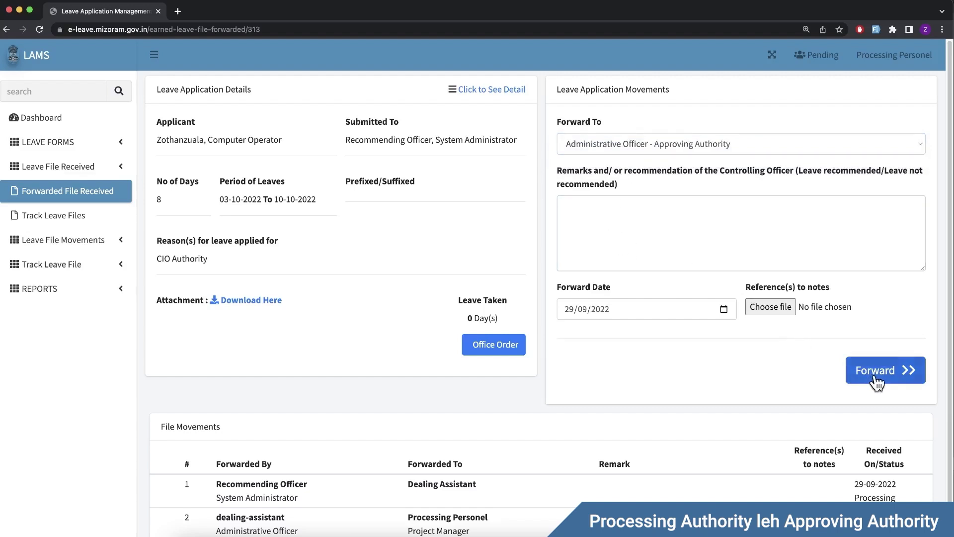
left_click(876, 379)
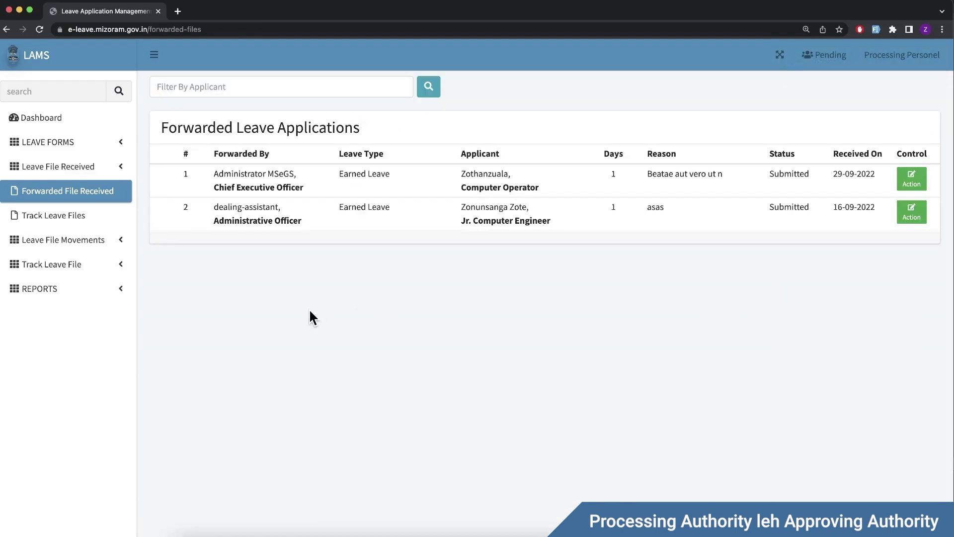
left_click(897, 55)
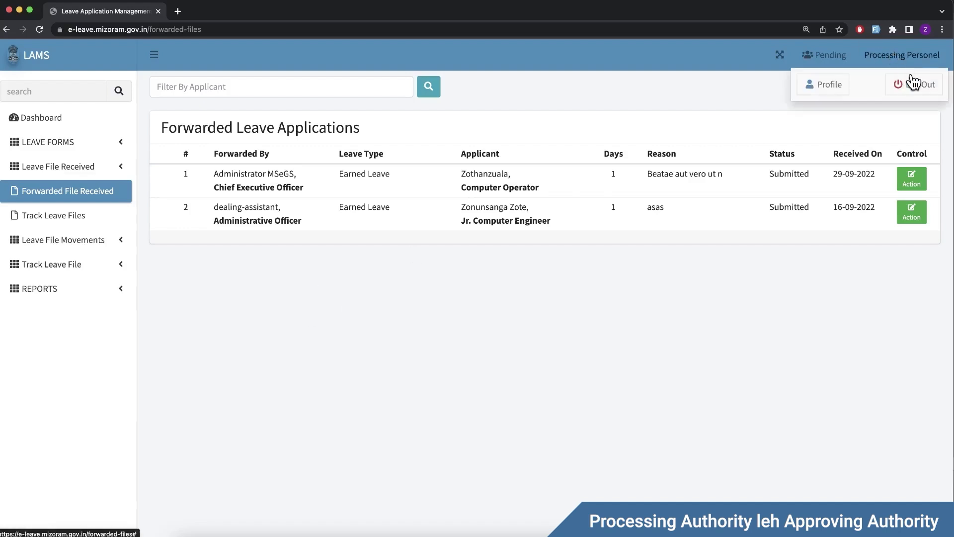
left_click(914, 82)
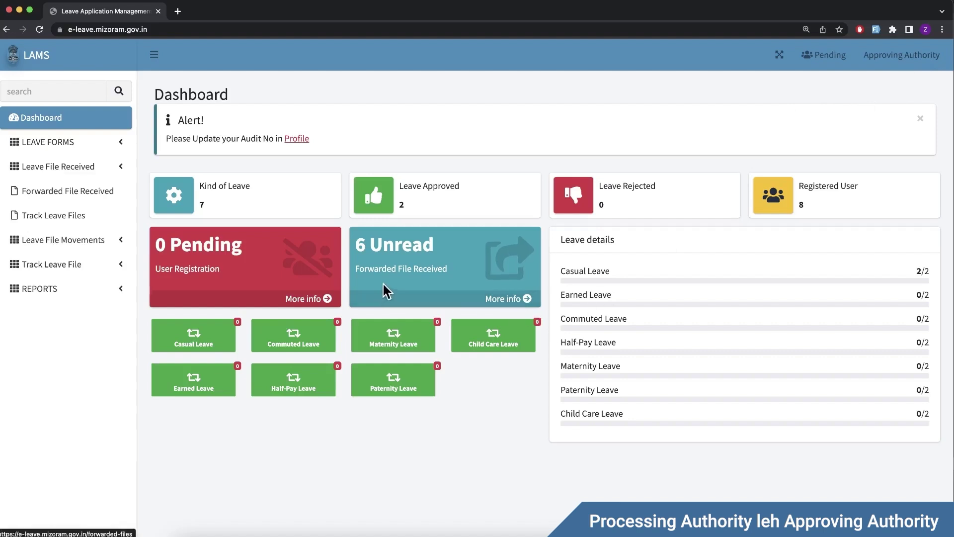
Step: Open the forwarded files list and the 8-day earned leave application's details
left_click(492, 300)
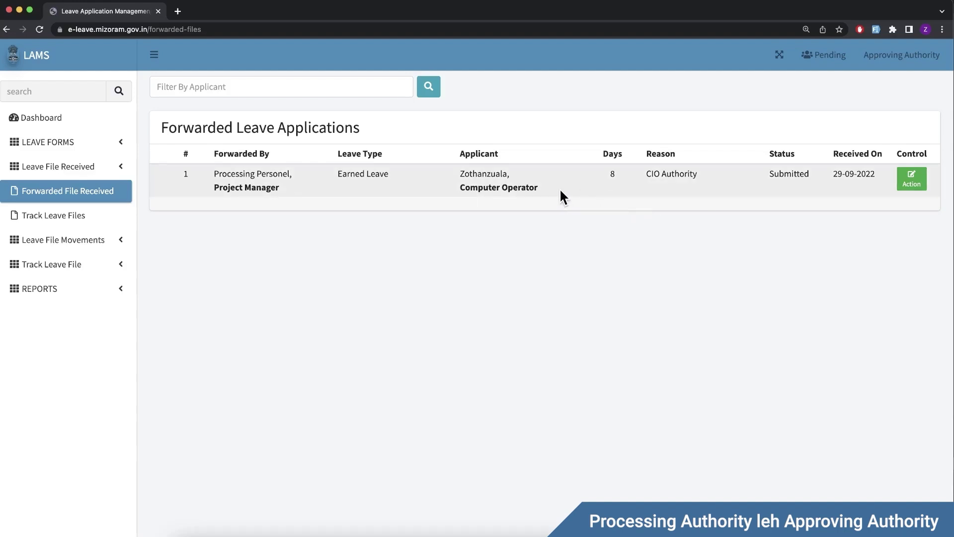
left_click(918, 182)
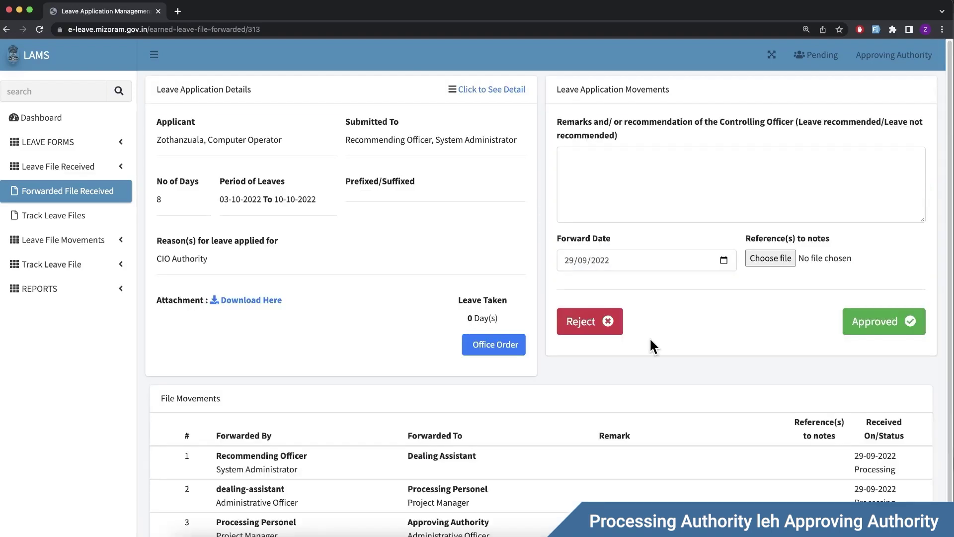